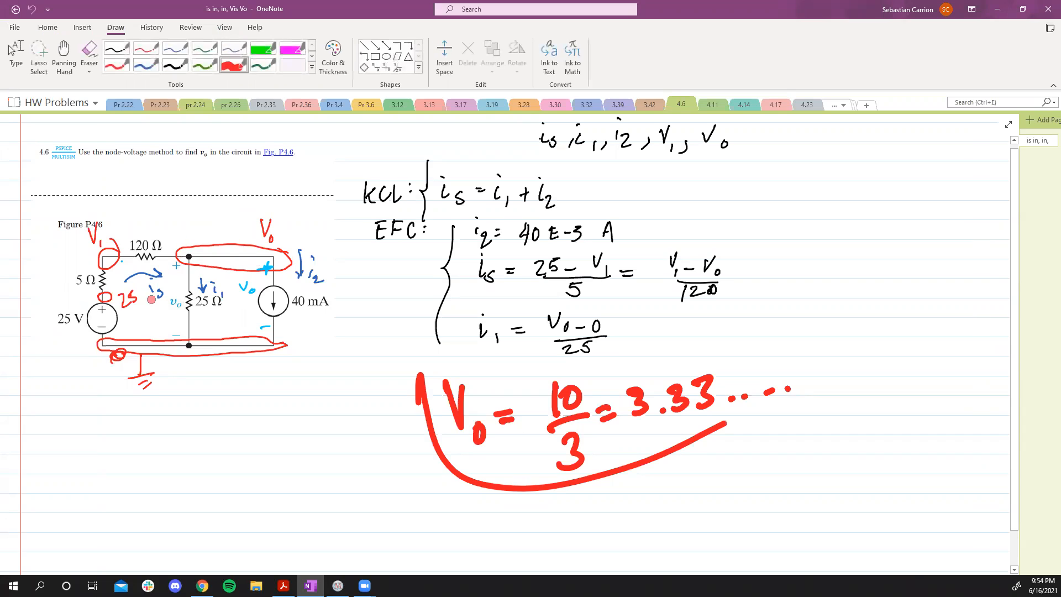
# Step: With a blue pen, circle the current labels in the circuit diagram and underline the five unknowns listed above the equations
pyautogui.click(155, 67)
pyautogui.moveTo(261, 326); pyautogui.dragTo(263, 331)
pyautogui.moveTo(308, 249); pyautogui.dragTo(302, 288)
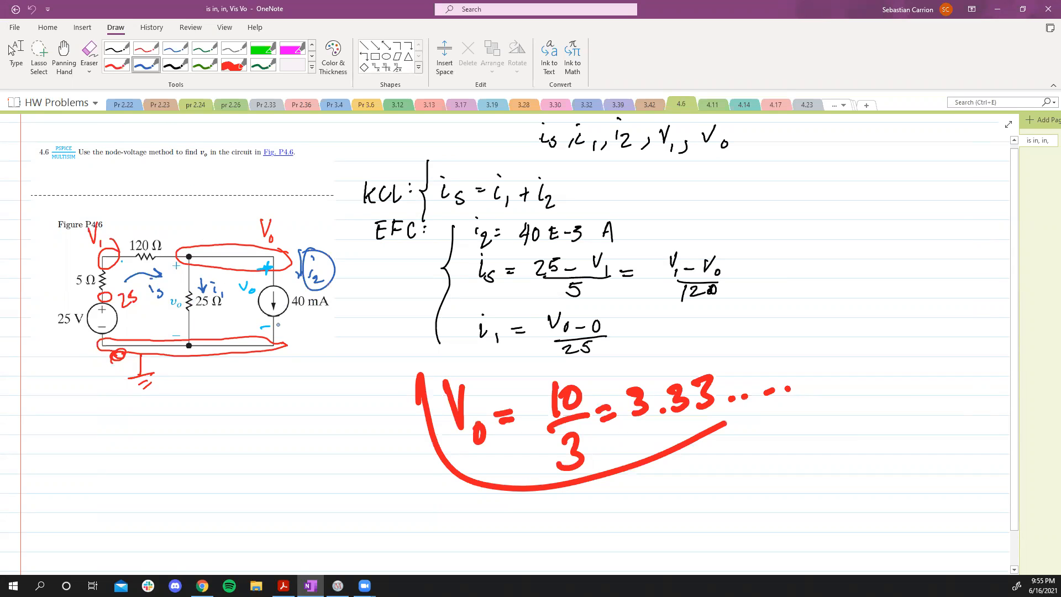
pyautogui.moveTo(205, 275); pyautogui.dragTo(222, 269)
pyautogui.moveTo(155, 280)
pyautogui.mouseDown()
pyautogui.moveTo(150, 305)
pyautogui.moveTo(165, 280)
pyautogui.mouseUp()
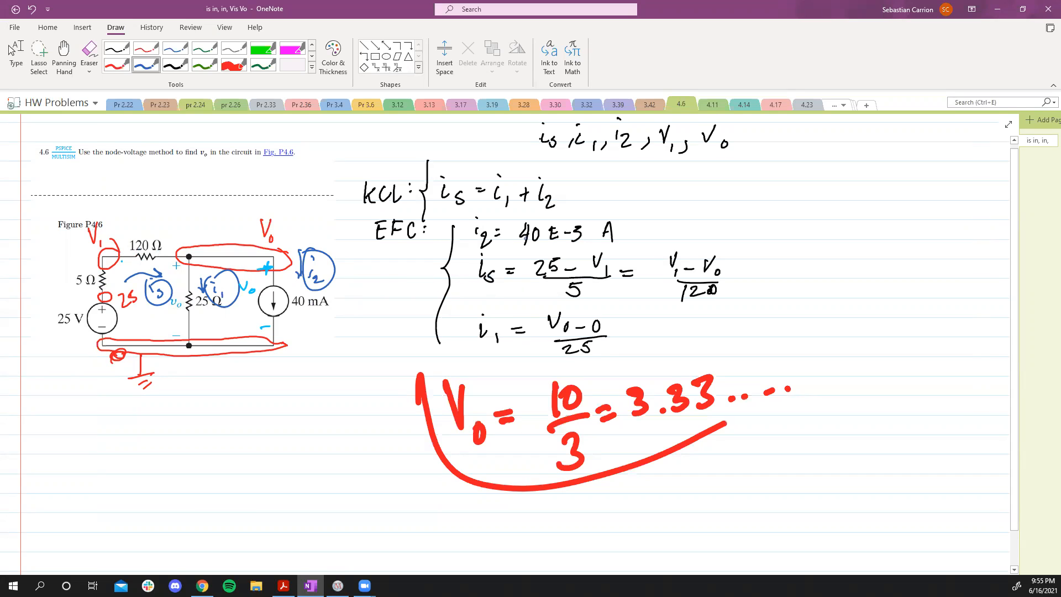
pyautogui.moveTo(540, 157); pyautogui.dragTo(735, 155)
pyautogui.moveTo(489, 219); pyautogui.dragTo(530, 219)
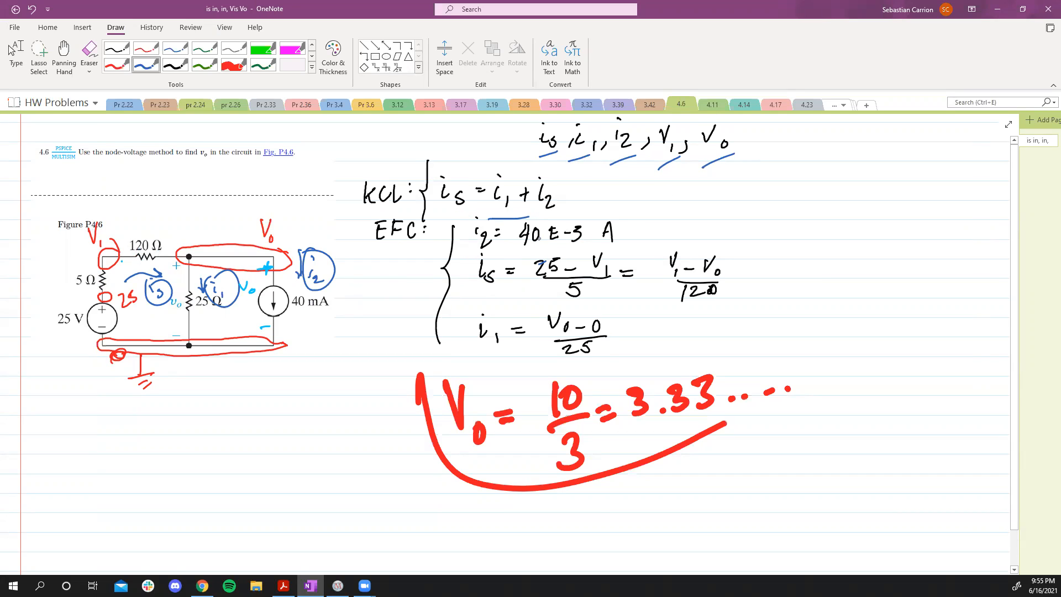
# Step: Number the five equations 1 through 5 with circled numerals beside each one
pyautogui.moveTo(589, 189)
pyautogui.mouseDown()
pyautogui.moveTo(577, 206)
pyautogui.moveTo(643, 226)
pyautogui.moveTo(637, 201)
pyautogui.mouseUp()
pyautogui.moveTo(603, 287)
pyautogui.mouseDown()
pyautogui.moveTo(612, 301)
pyautogui.moveTo(603, 306)
pyautogui.mouseUp()
pyautogui.moveTo(621, 285)
pyautogui.mouseDown()
pyautogui.moveTo(596, 296)
pyautogui.moveTo(618, 276)
pyautogui.mouseUp()
pyautogui.moveTo(737, 265); pyautogui.dragTo(739, 285)
pyautogui.moveTo(751, 252)
pyautogui.mouseDown()
pyautogui.moveTo(764, 269)
pyautogui.moveTo(731, 250)
pyautogui.mouseUp()
pyautogui.moveTo(613, 326)
pyautogui.mouseDown()
pyautogui.moveTo(611, 345)
pyautogui.moveTo(625, 319)
pyautogui.mouseUp()
pyautogui.moveTo(625, 316)
pyautogui.mouseDown()
pyautogui.moveTo(605, 340)
pyautogui.moveTo(618, 315)
pyautogui.mouseUp()
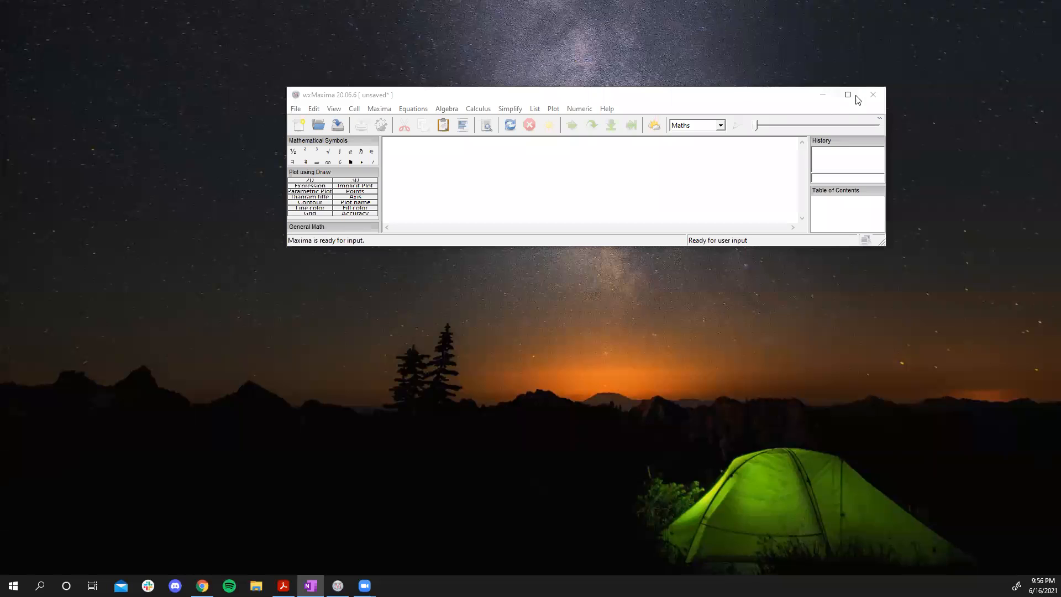
# Step: Switch to wxMaxima and start Solve Linear System with 5 equations
pyautogui.click(849, 95)
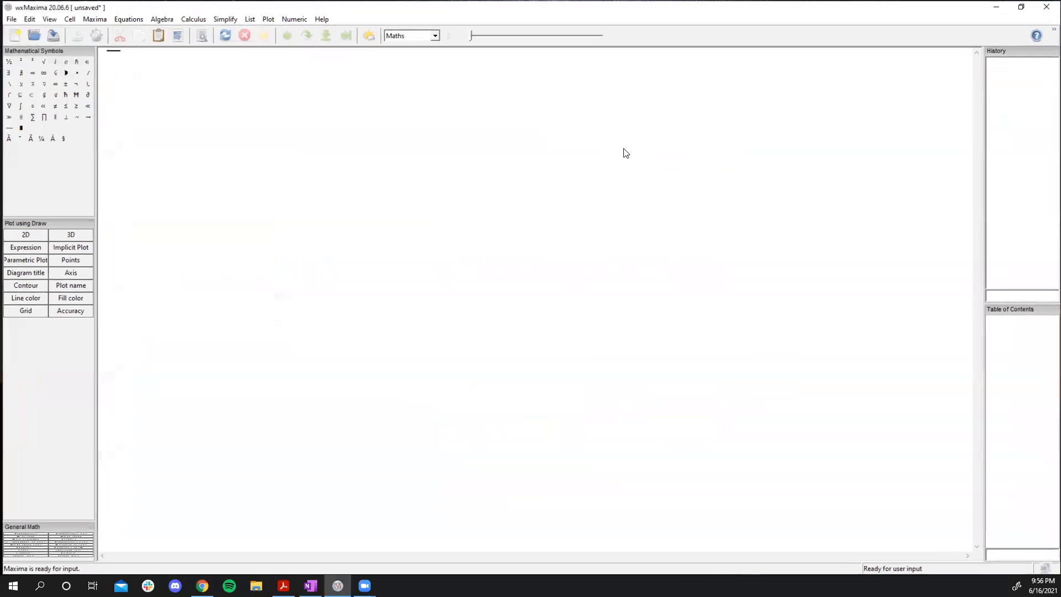
pyautogui.click(126, 22)
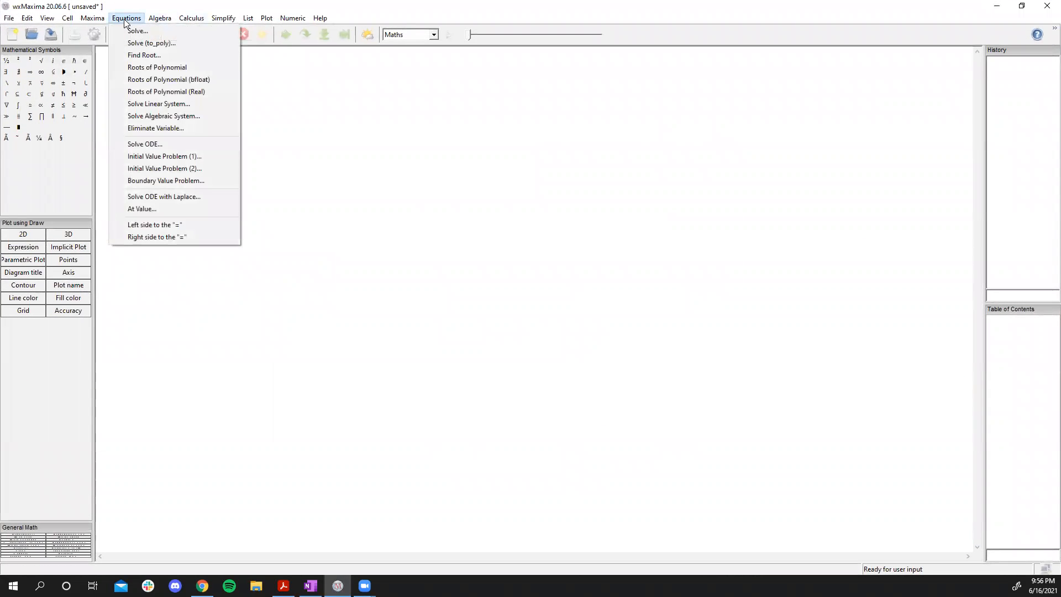
pyautogui.click(126, 18)
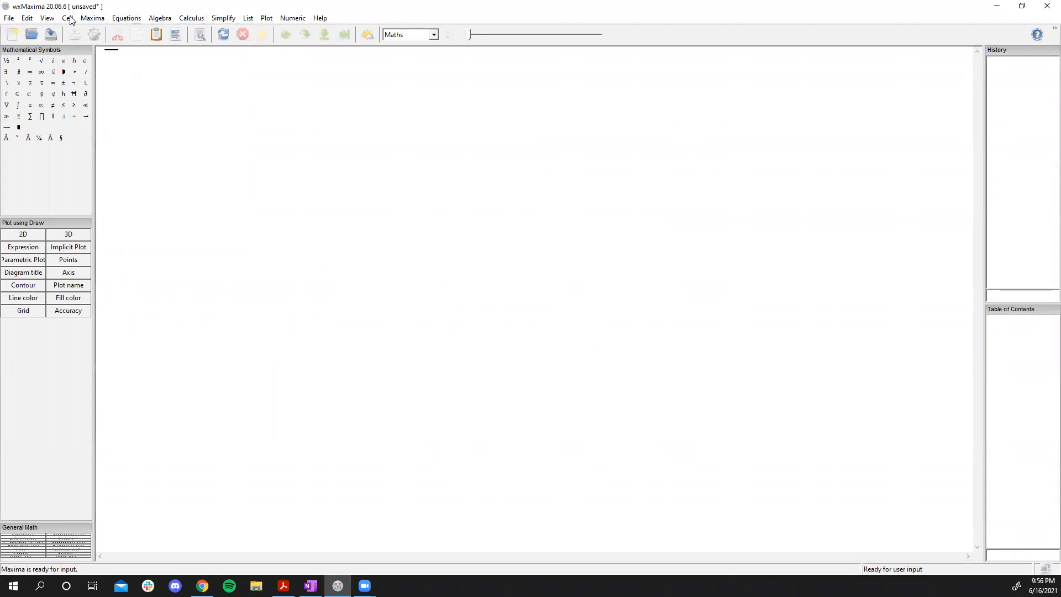
pyautogui.click(129, 18)
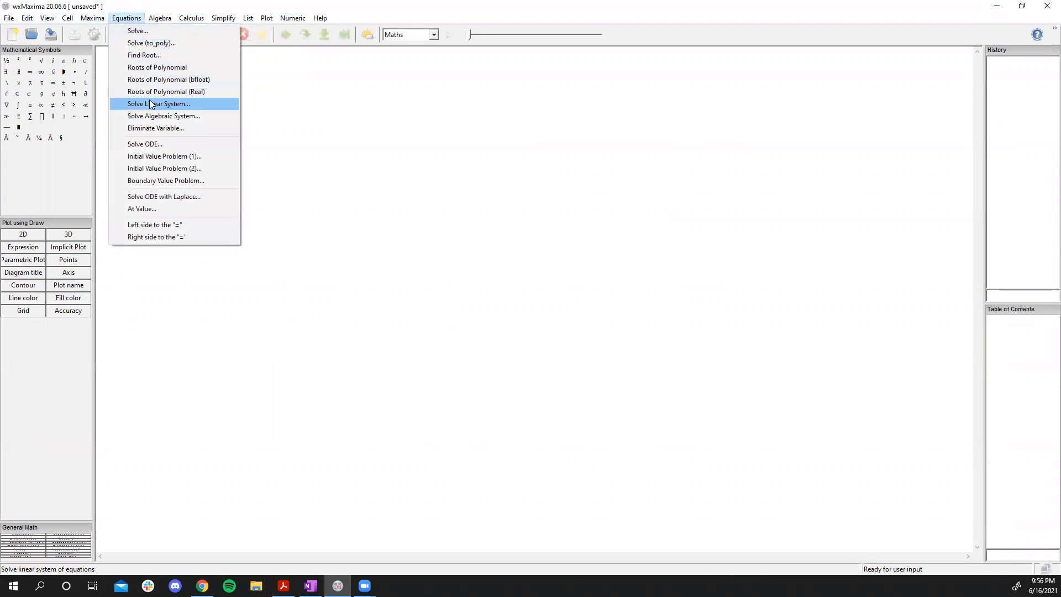
pyautogui.click(148, 103)
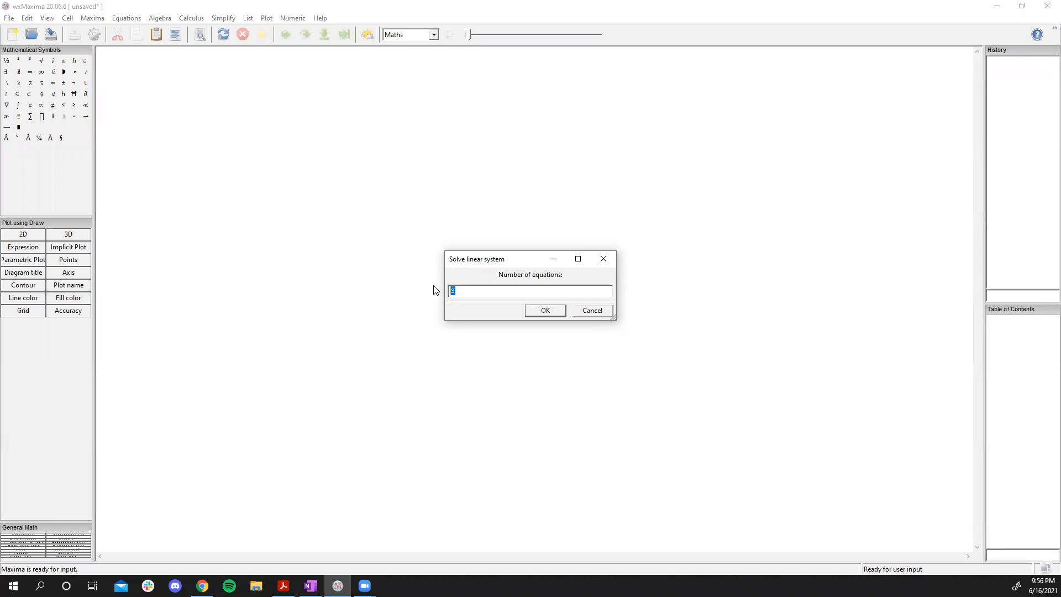
pyautogui.write('5')
pyautogui.press('Return')
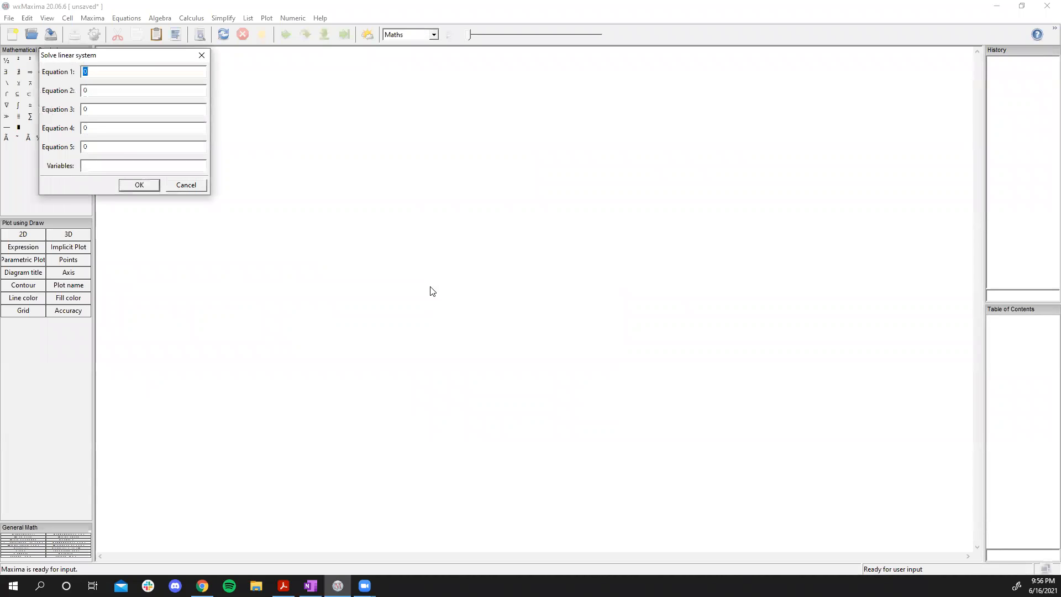
# Step: Enter equation 1 as is=i1+i2 and equation 2 as i2=(40/1000)
pyautogui.write('is')
pyautogui.write('=')
pyautogui.write('il')
pyautogui.write('+i2')
pyautogui.press('Tab')
pyautogui.write('i2=')
pyautogui.write(' (')
pyautogui.write('40/')
pyautogui.write('1000')
# Step: Enter equation 3 as is=(25-v1)/5 and equation 4 as is=(v1-vo)/120
pyautogui.press('Tab')
pyautogui.press('BackSpace')
pyautogui.write('is=(25-v1)/5')
pyautogui.press('Tab')
pyautogui.write('is=(v1-v')
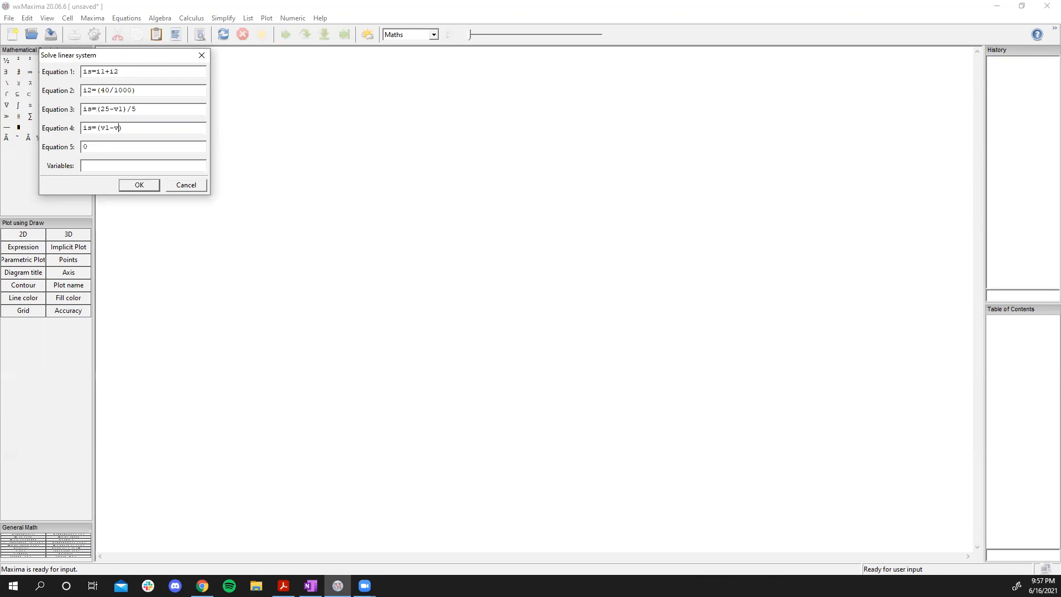
pyautogui.write('o)/120')
# Step: Enter equation 5 as i1=vo/25, set the variables to is,i1,i2,v1,vo, and solve the system
pyautogui.press('Tab')
pyautogui.write('il=vo/25')
pyautogui.press('Tab')
pyautogui.write('is,il,i2,vl,')
pyautogui.press('Return')
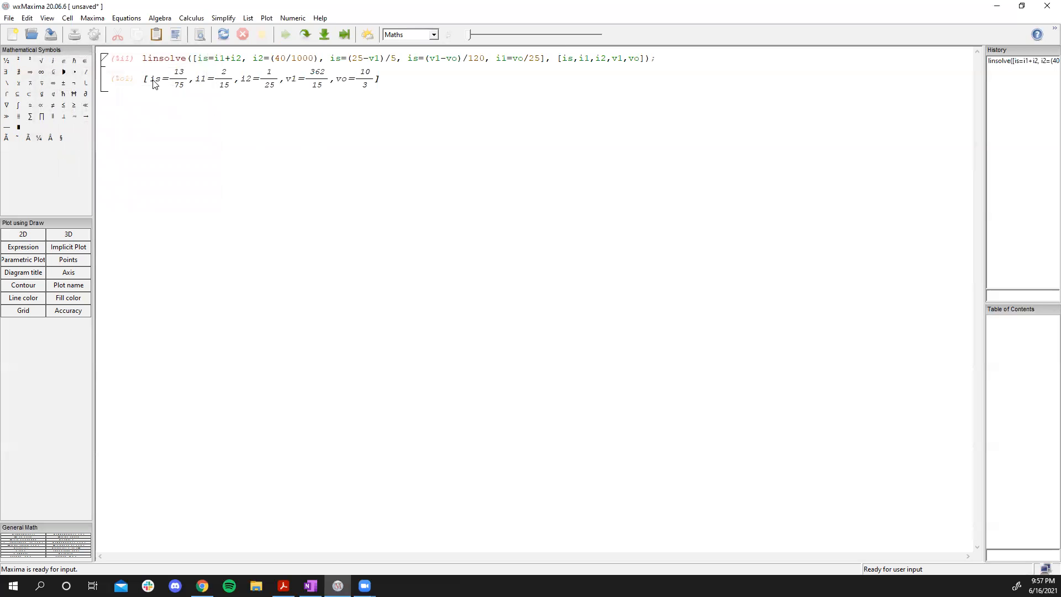
# Step: Paste a copy of the linsolve command into a new input cell and evaluate all cells
pyautogui.moveTo(143, 59); pyautogui.dragTo(154, 62)
pyautogui.click(144, 71)
pyautogui.moveTo(143, 60); pyautogui.dragTo(657, 65)
pyautogui.hotkey('ctrl', 'c')
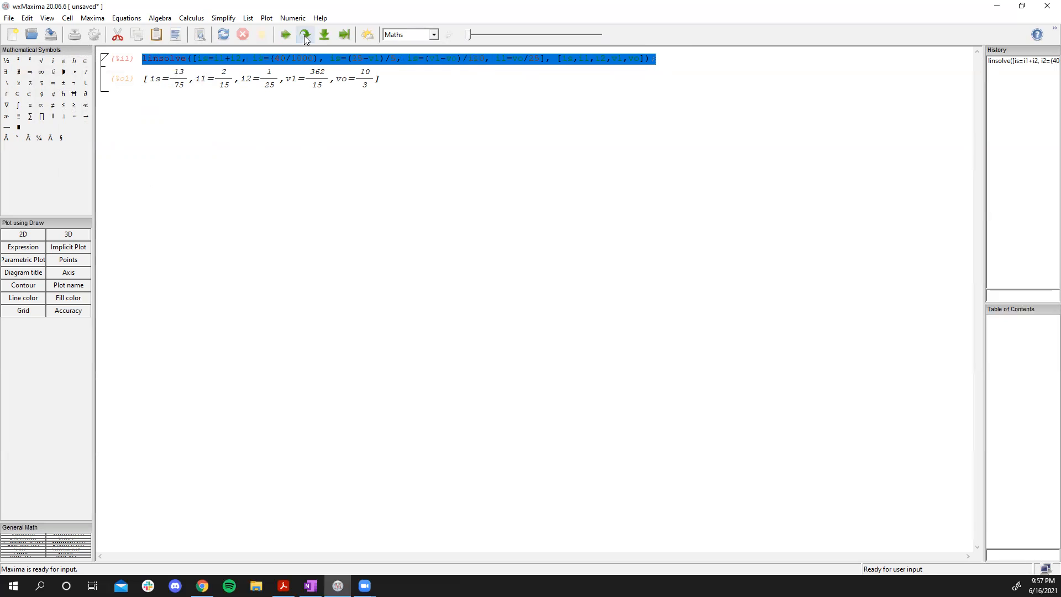
pyautogui.click(291, 140)
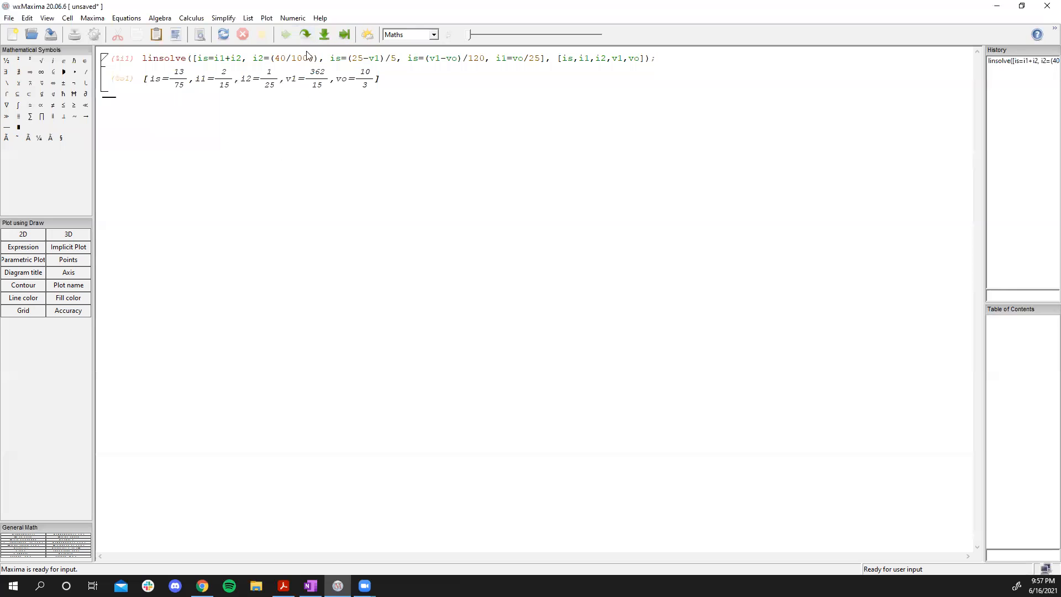
pyautogui.click(406, 86)
pyautogui.moveTo(143, 59); pyautogui.dragTo(658, 59)
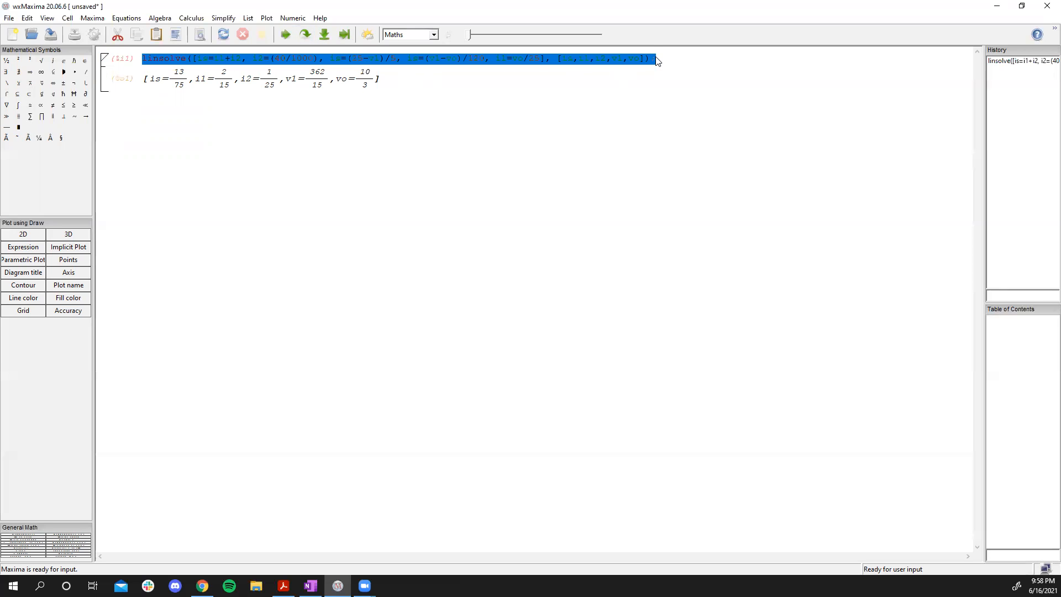
pyautogui.click(129, 18)
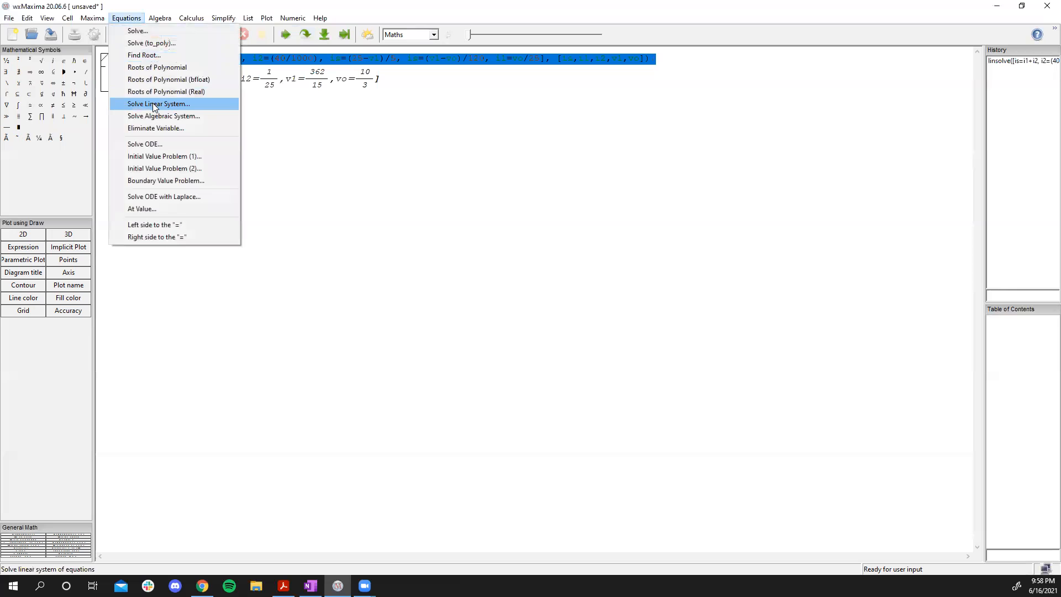
pyautogui.click(326, 133)
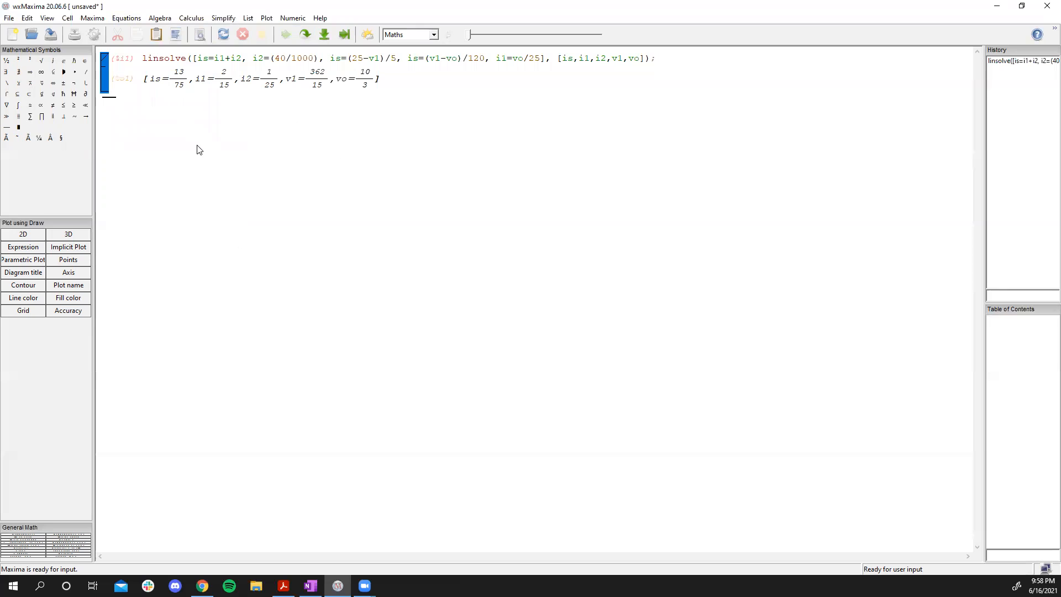
pyautogui.hotkey('ctrl', 'v')
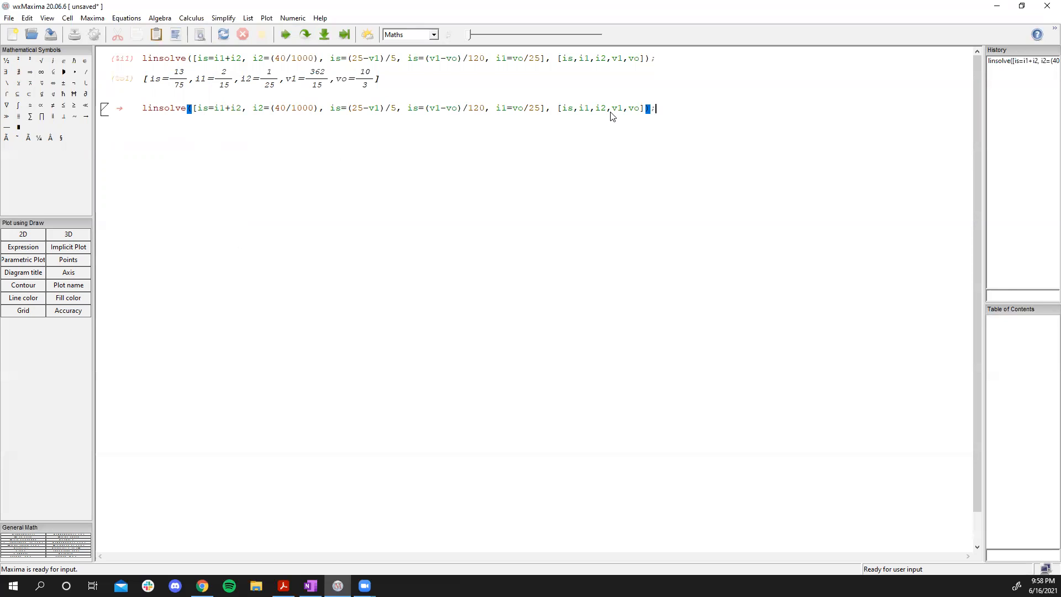
pyautogui.click(305, 37)
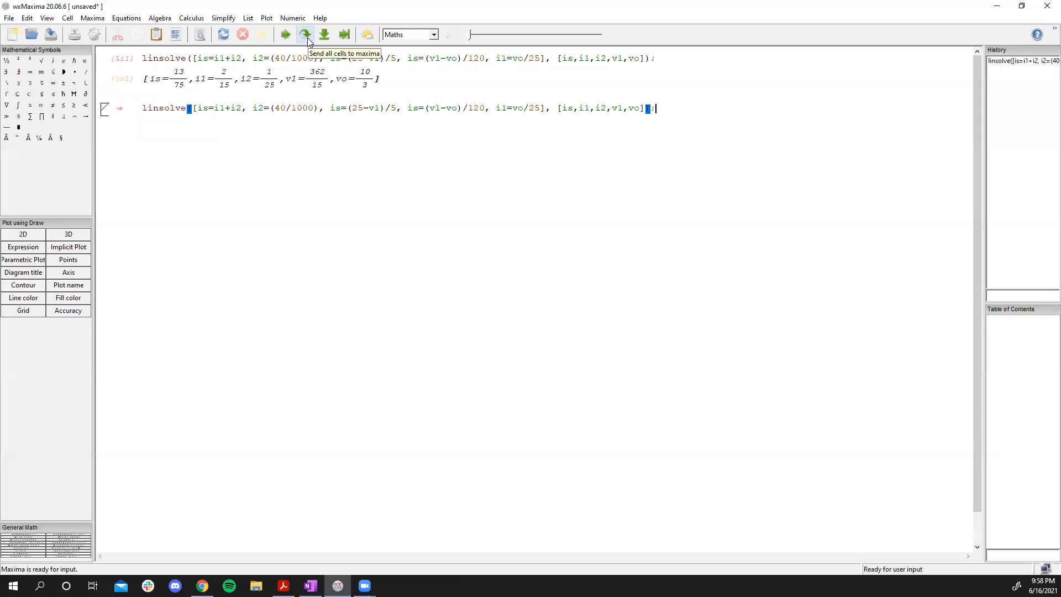
pyautogui.click(308, 40)
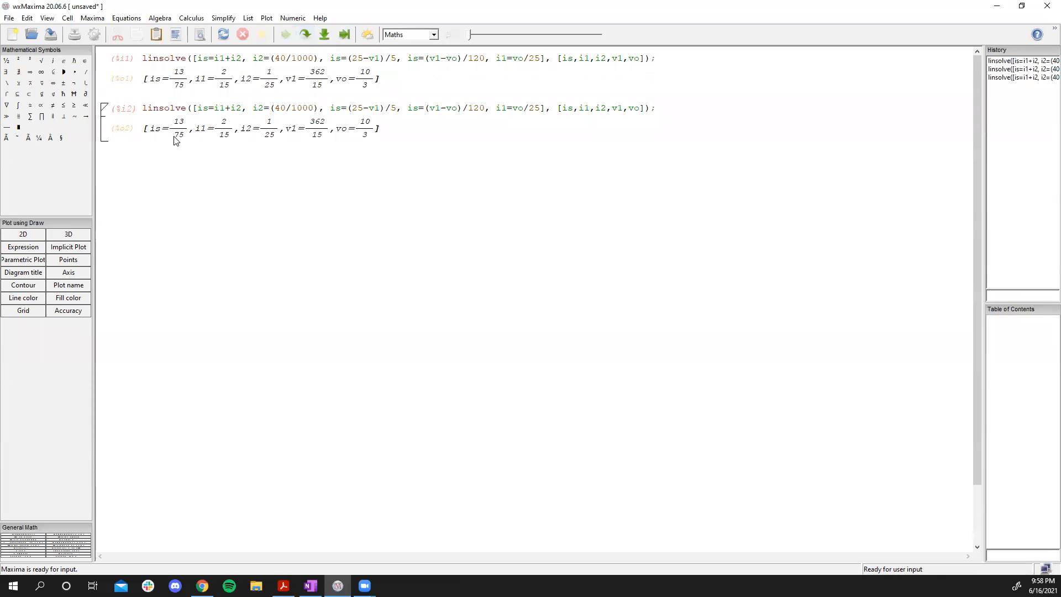